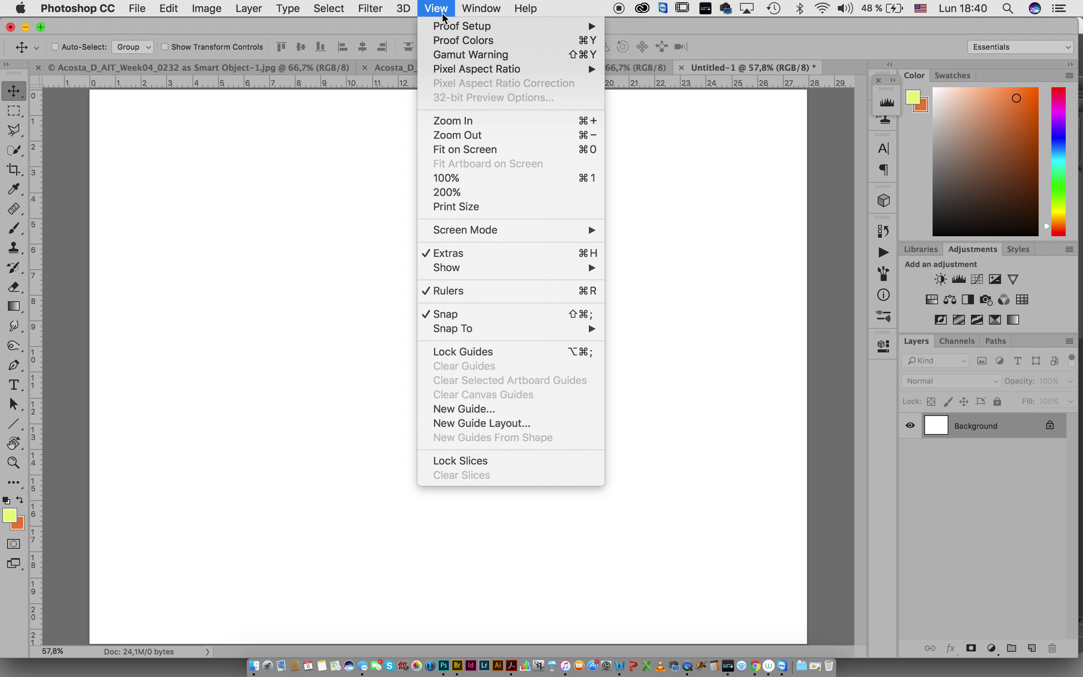
# - Toggle the rulers off and back on, and place vertical guides at the page's centre and at about 6.8 cm
pyautogui.click(461, 295)
pyautogui.click(369, 13)
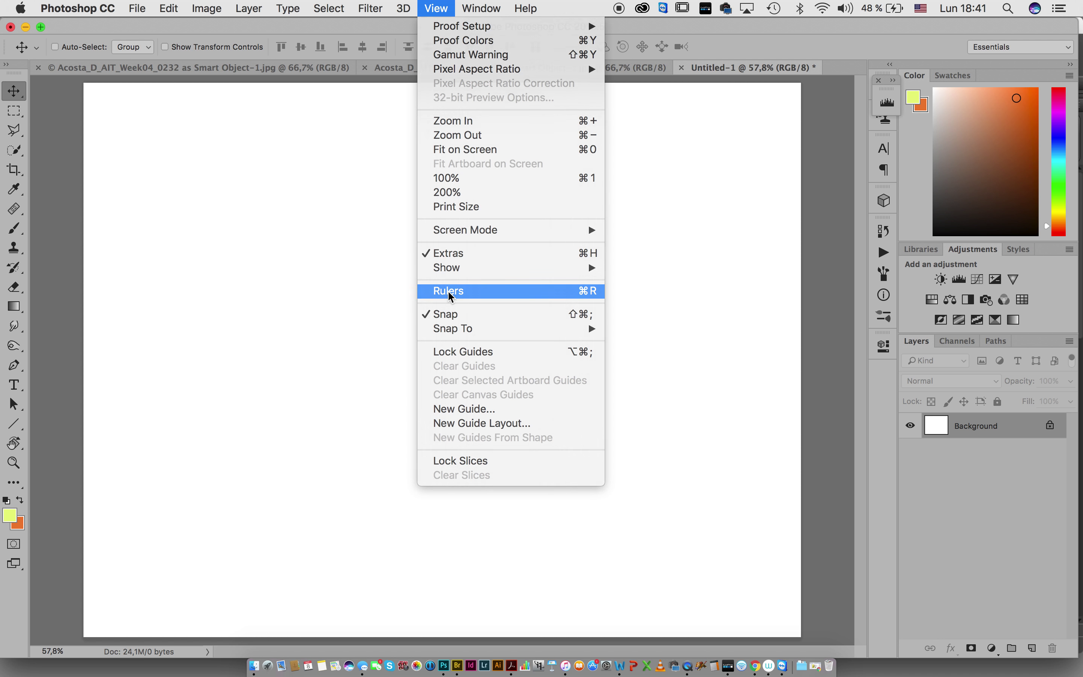
pyautogui.click(448, 292)
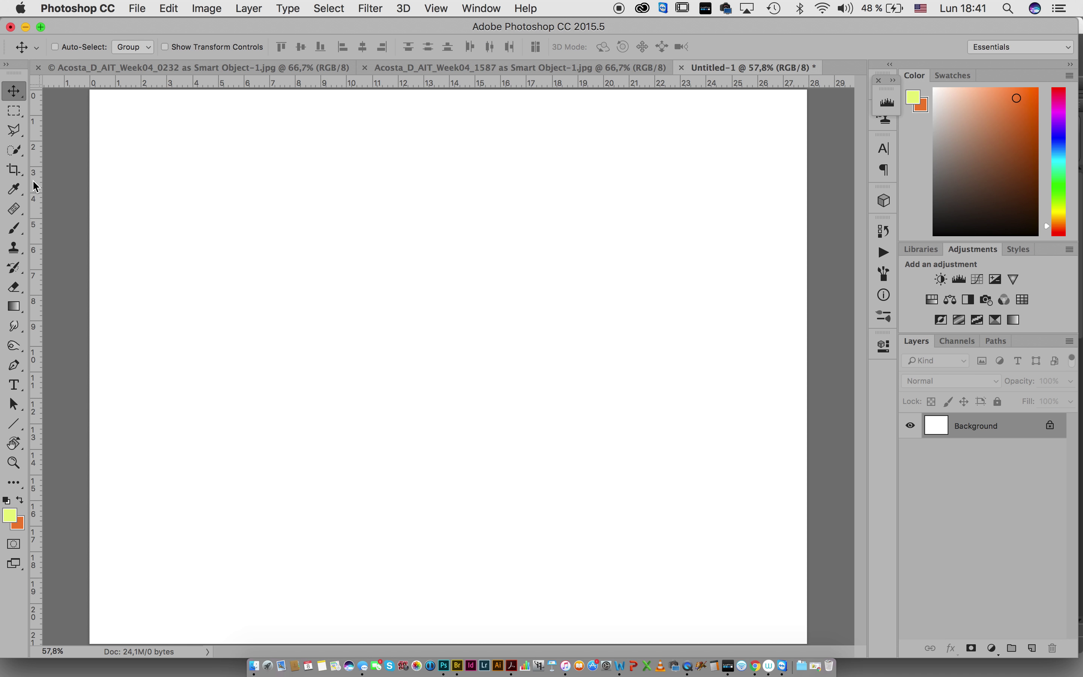
pyautogui.moveTo(33, 180); pyautogui.dragTo(450, 206)
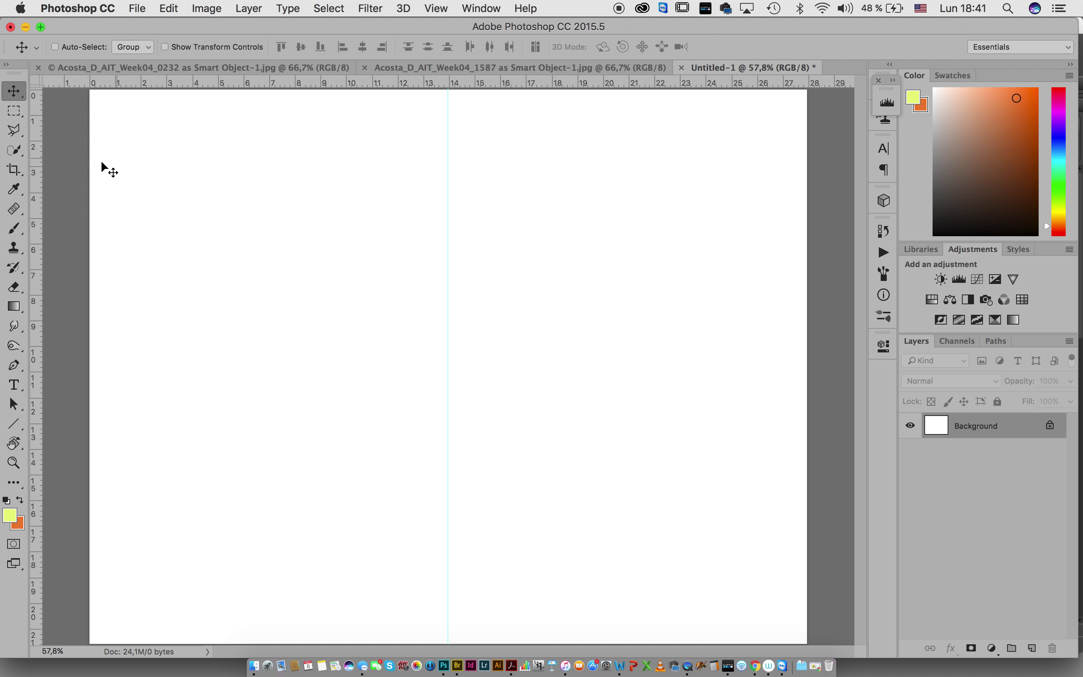
pyautogui.moveTo(33, 173); pyautogui.dragTo(264, 192)
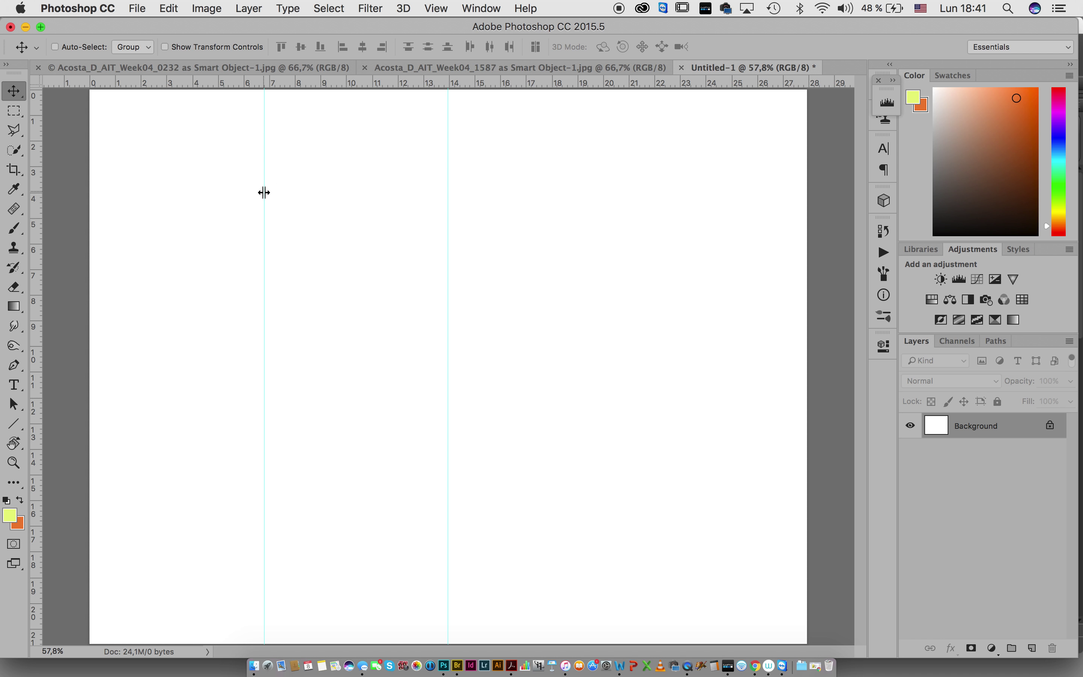
# - Switch to Google Chrome and quit it
pyautogui.hotkey('ctrl', 'Up')
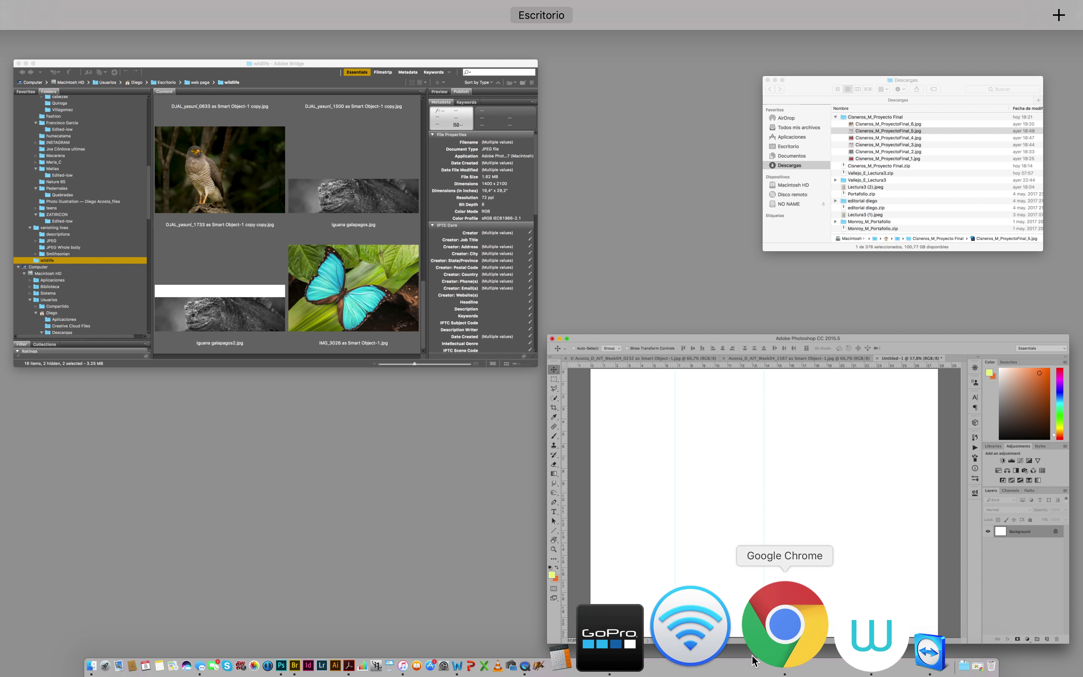
pyautogui.click(758, 657)
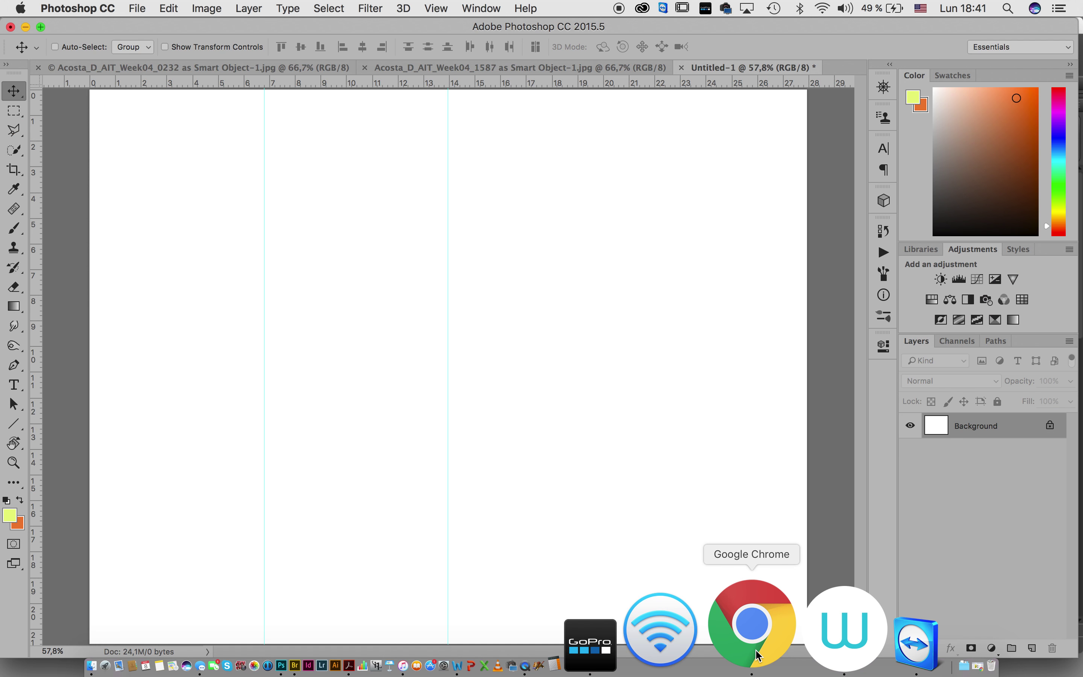
pyautogui.rightClick(756, 654)
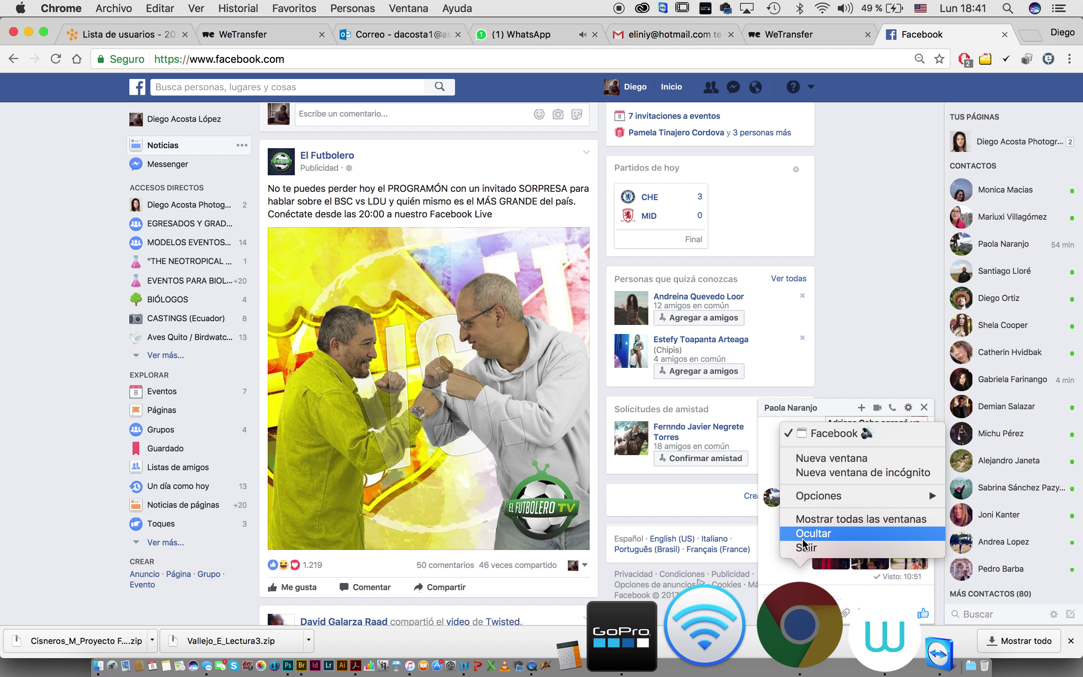
pyautogui.click(806, 548)
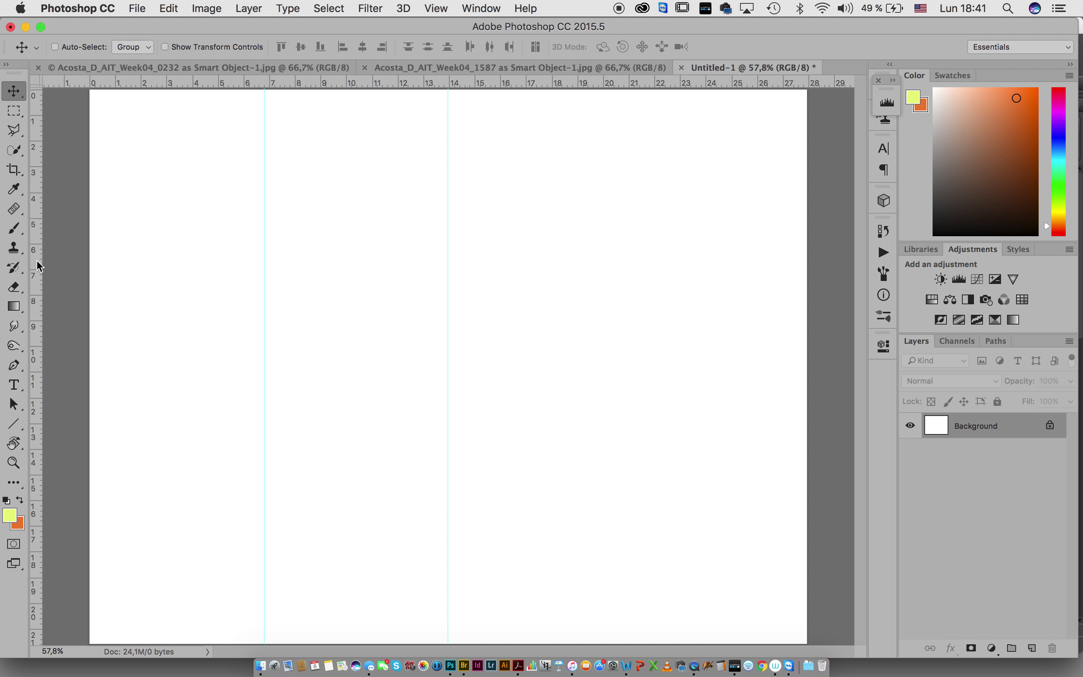
# - Place a vertical guide at about 21 cm, midway across the right half of the page
pyautogui.moveTo(38, 267); pyautogui.dragTo(632, 297)
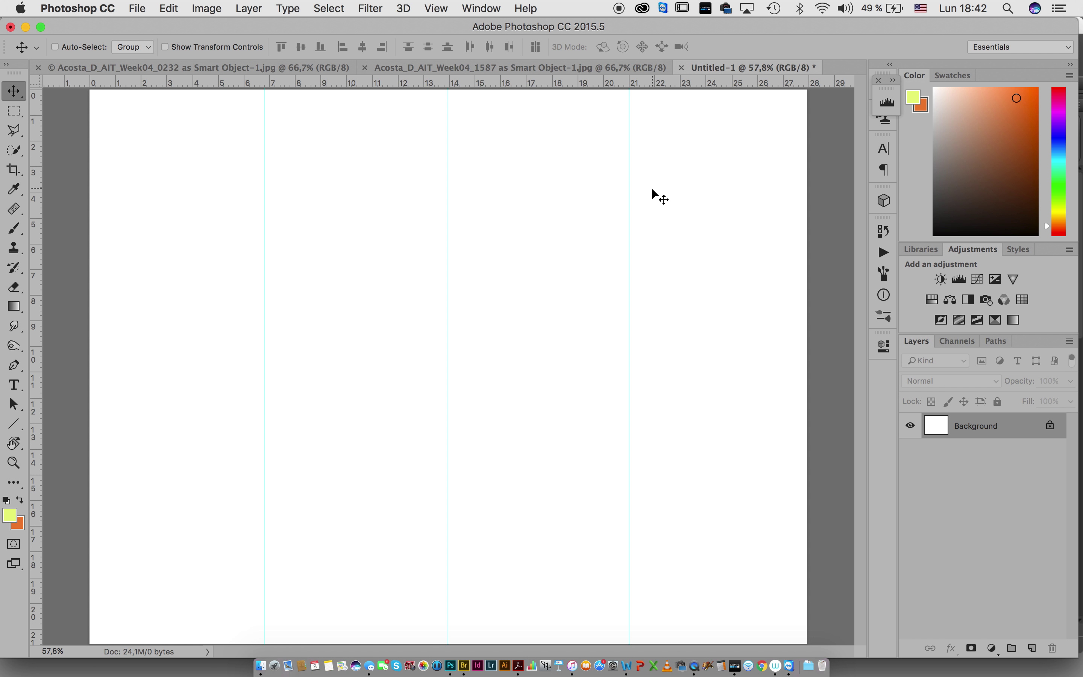
# - Detach the mandrill and macaque photos into floating windows, with the macaque window moved aside to expose the left half of Untitled-1
pyautogui.click(261, 69)
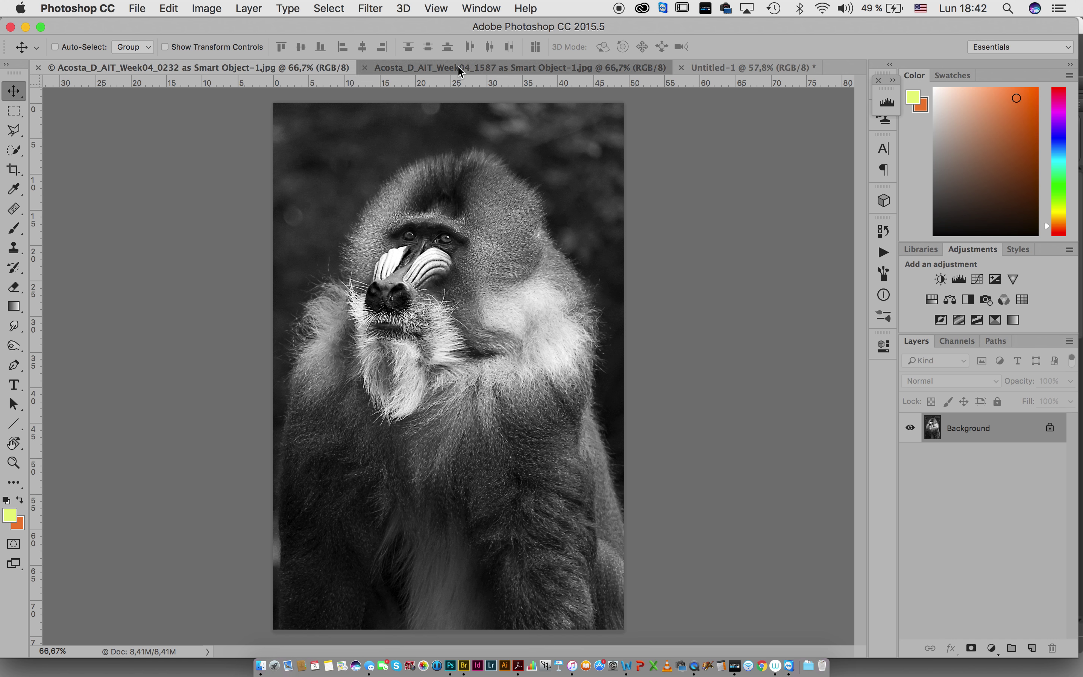
pyautogui.click(459, 69)
pyautogui.click(241, 69)
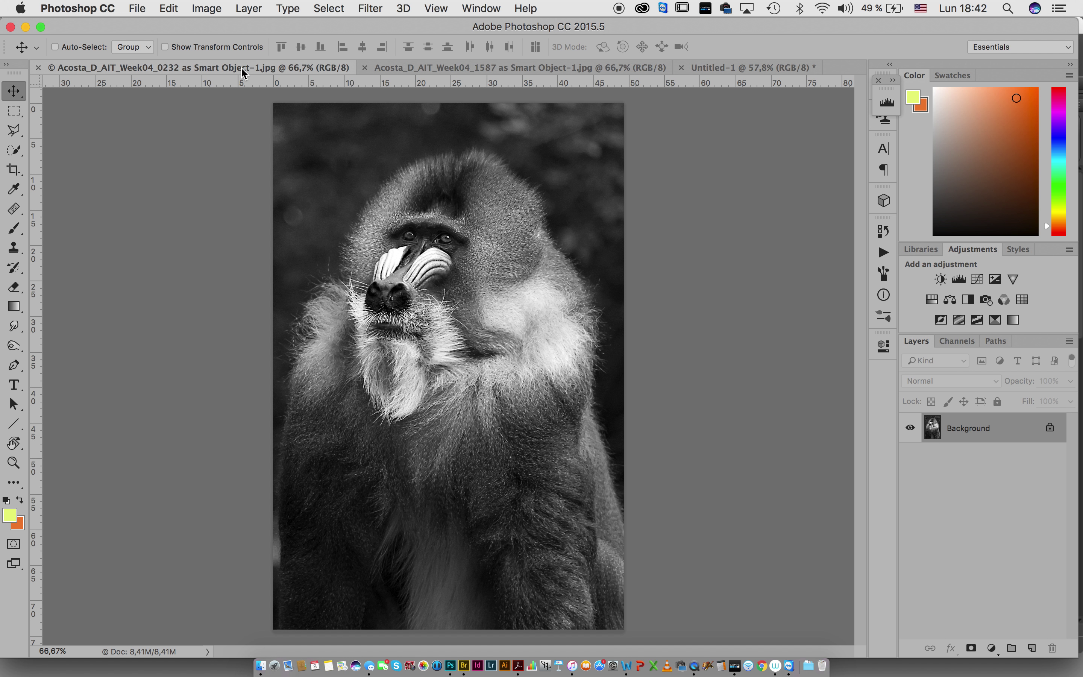
pyautogui.moveTo(242, 68); pyautogui.dragTo(266, 125)
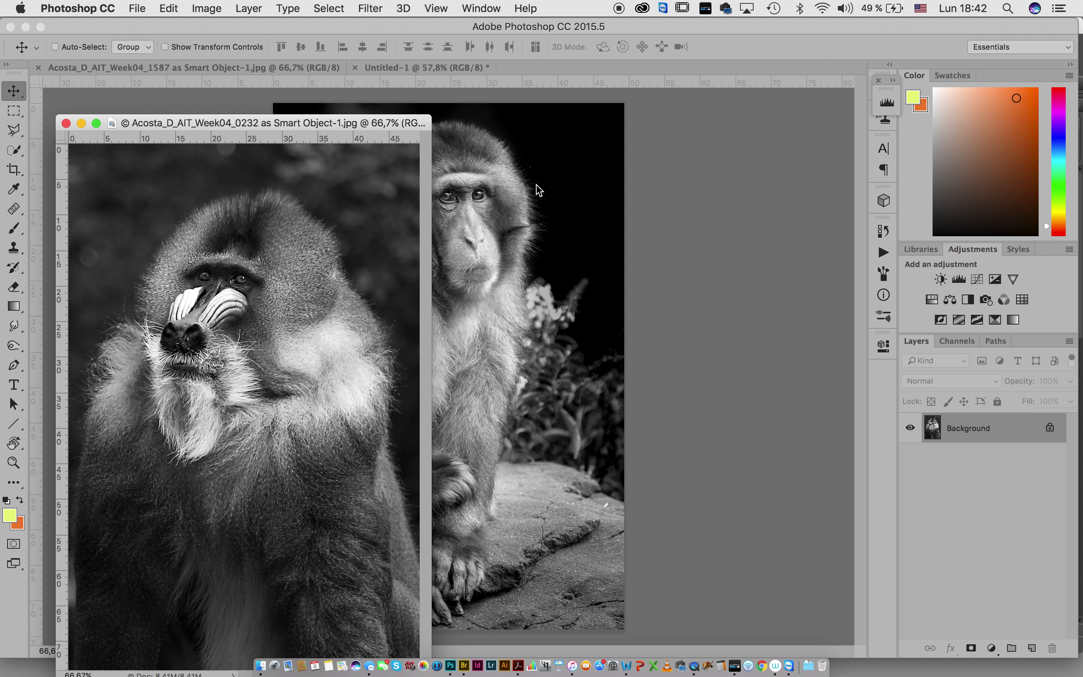
pyautogui.click(225, 68)
pyautogui.moveTo(210, 65); pyautogui.dragTo(221, 146)
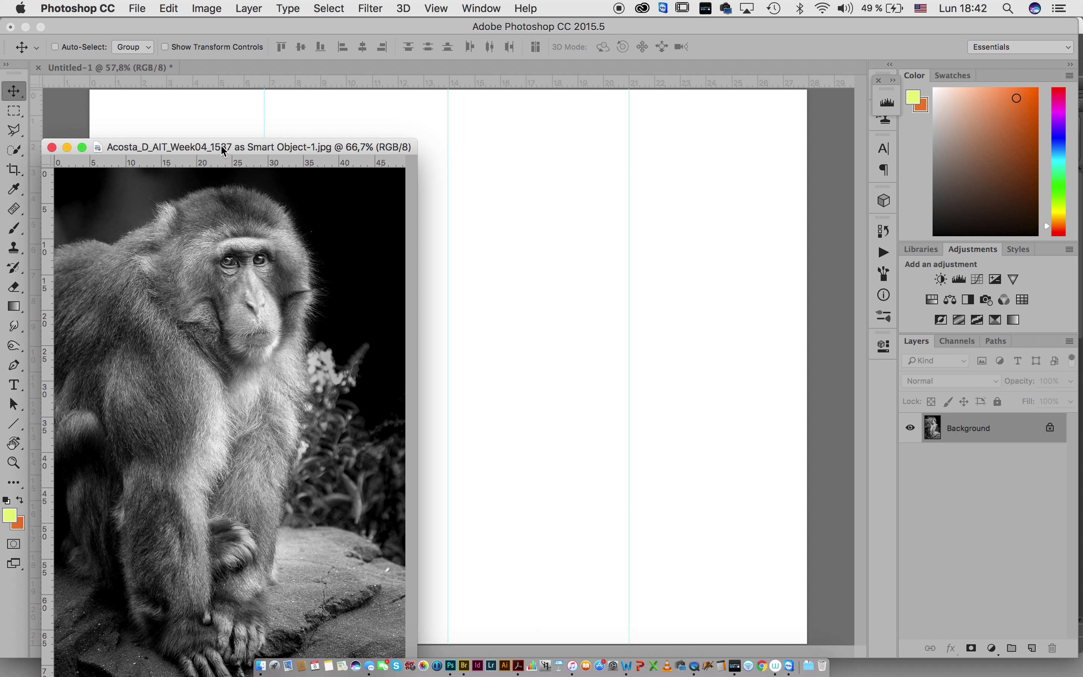
pyautogui.moveTo(158, 148); pyautogui.dragTo(515, 156)
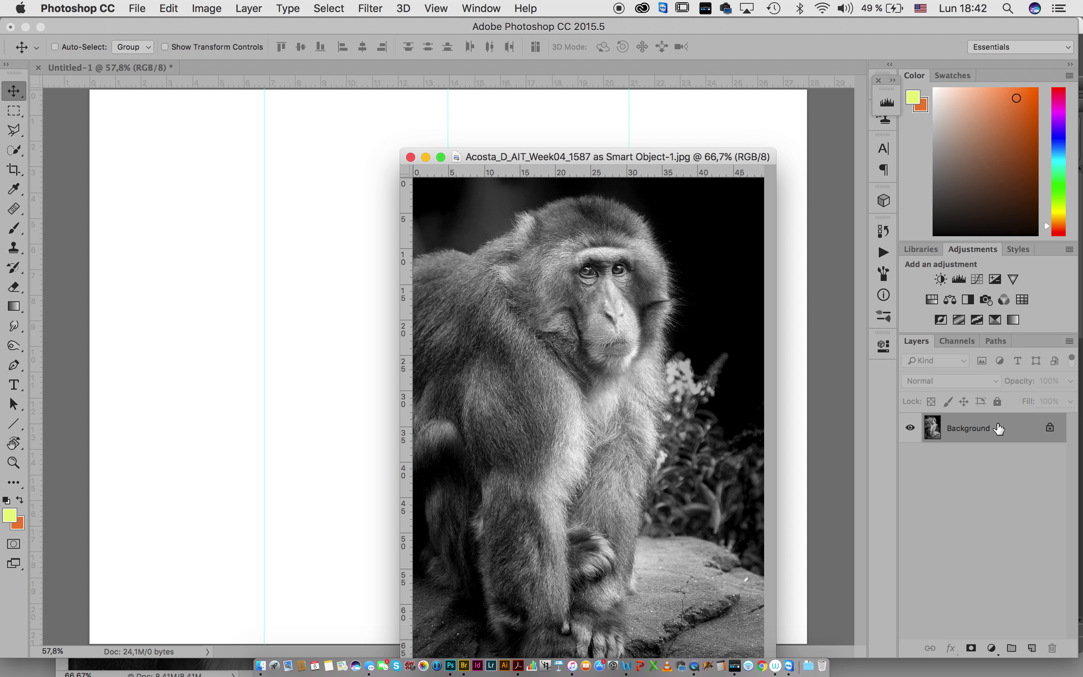
# - Copy the macaque photo's Background layer into Untitled-1 and centre it on the guide in the page's left half
pyautogui.moveTo(995, 431); pyautogui.dragTo(367, 354)
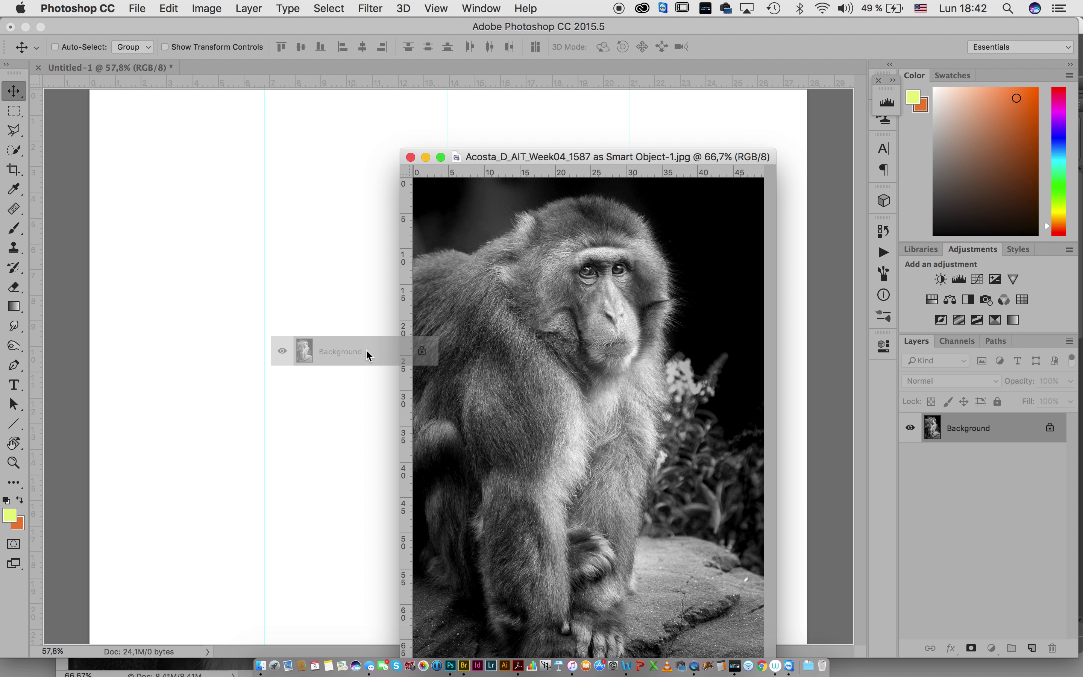
pyautogui.moveTo(366, 350); pyautogui.dragTo(366, 351)
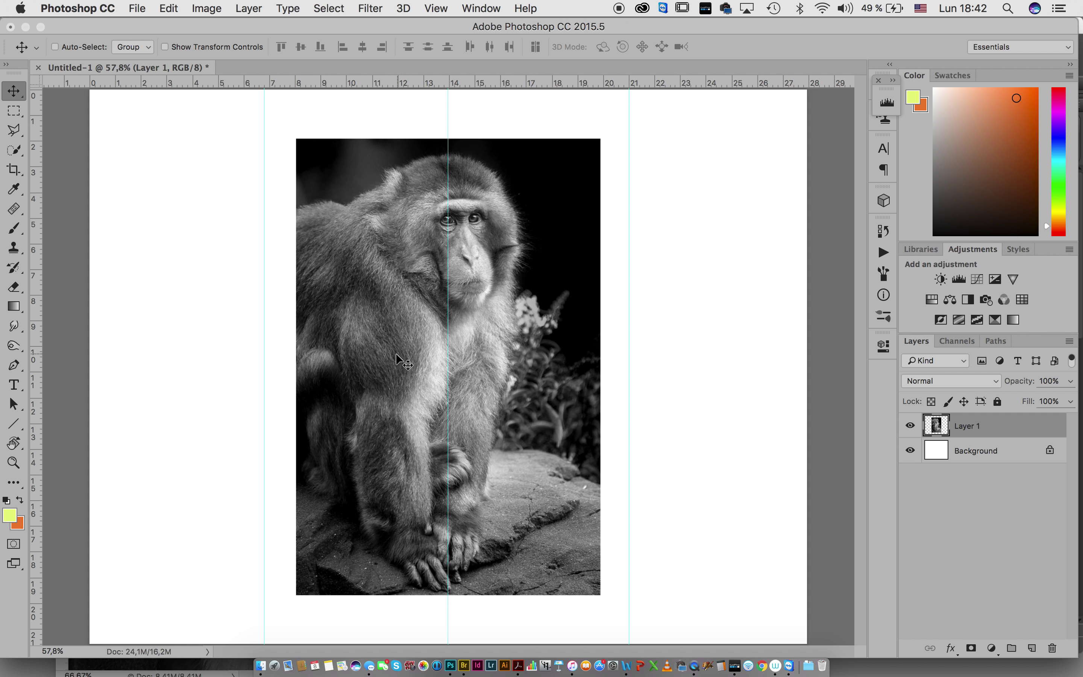
pyautogui.moveTo(389, 354)
pyautogui.mouseDown()
pyautogui.moveTo(348, 347)
pyautogui.moveTo(387, 354)
pyautogui.mouseUp()
pyautogui.moveTo(417, 359); pyautogui.dragTo(221, 361)
# - Copy the mandrill photo's Background layer into Untitled-1 and centre it on the guide in the page's right half
pyautogui.hotkey('ctrl', 'Up')
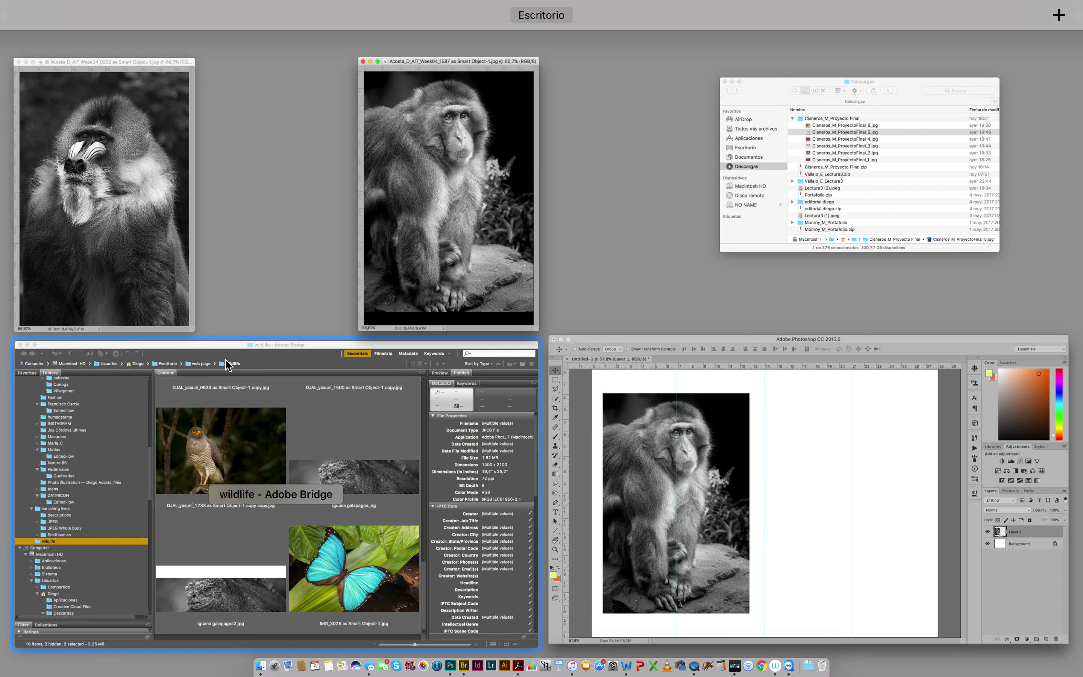
pyautogui.click(138, 261)
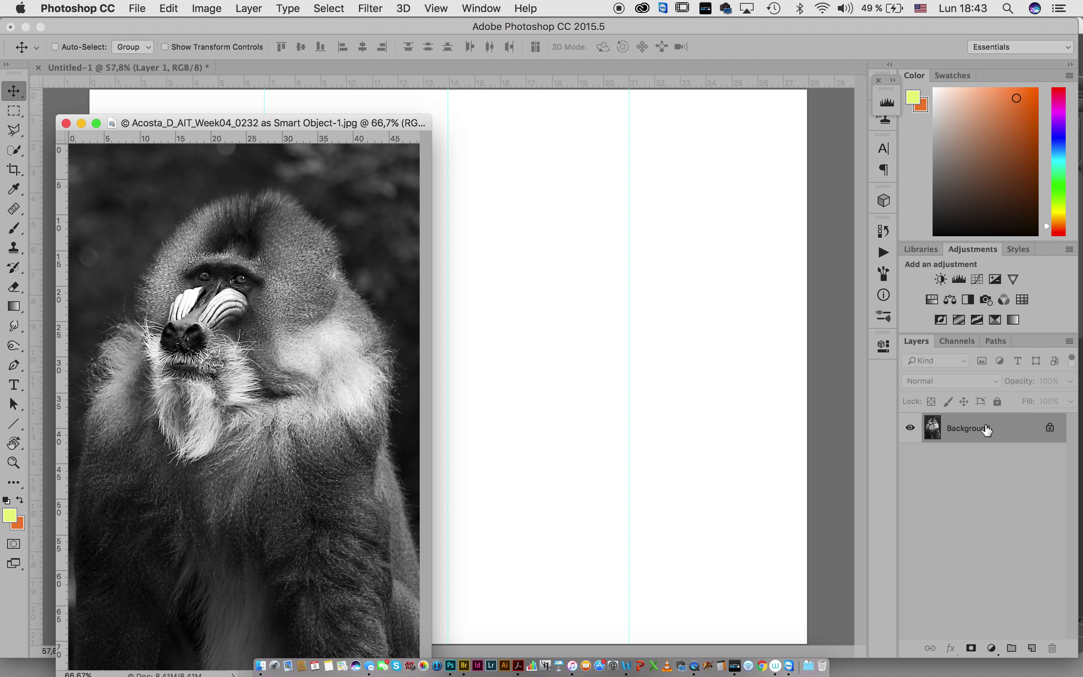
pyautogui.moveTo(987, 430); pyautogui.dragTo(635, 357)
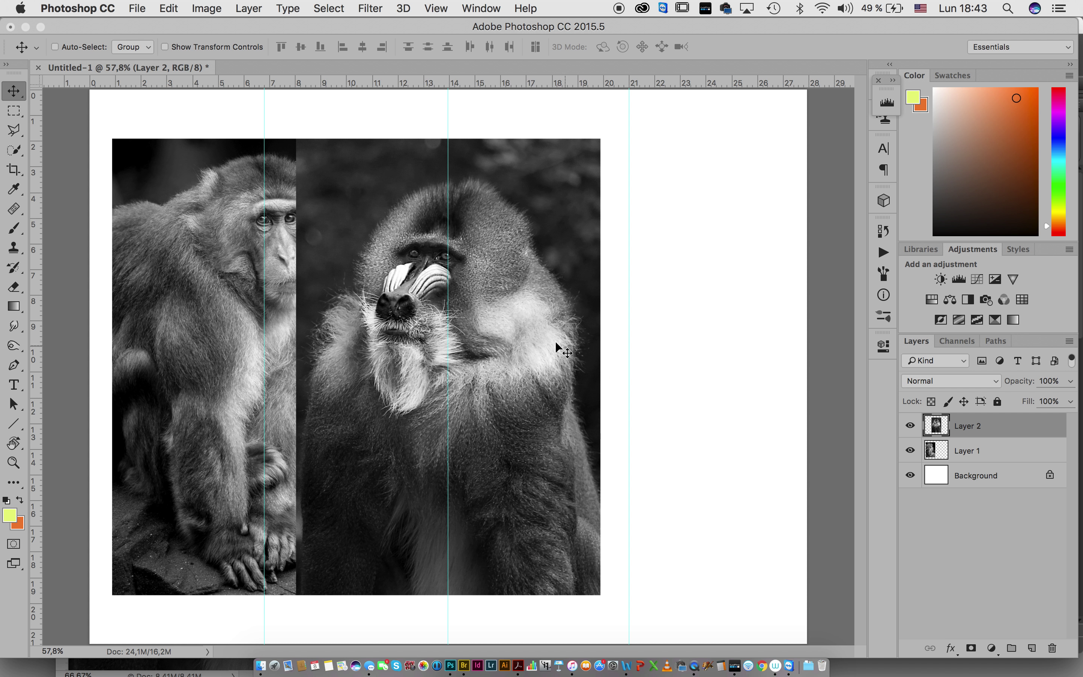
pyautogui.moveTo(538, 339); pyautogui.dragTo(718, 337)
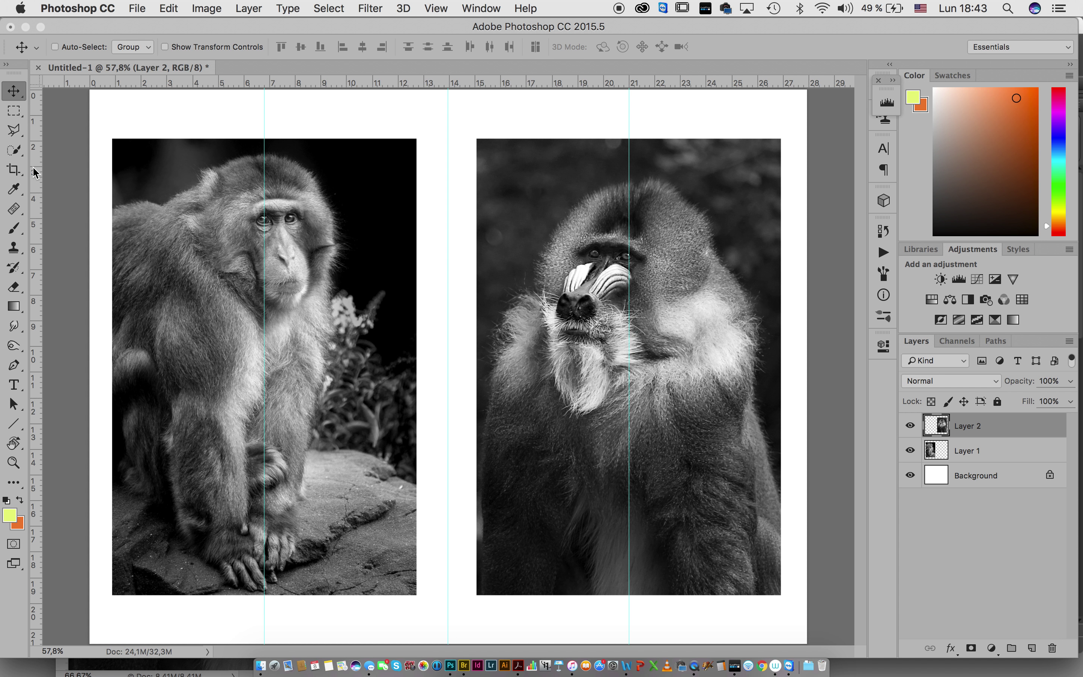
# - Crop the top and bottom of the page to a height of about 19.83 cm, evening the white margins around the photos
pyautogui.click(14, 170)
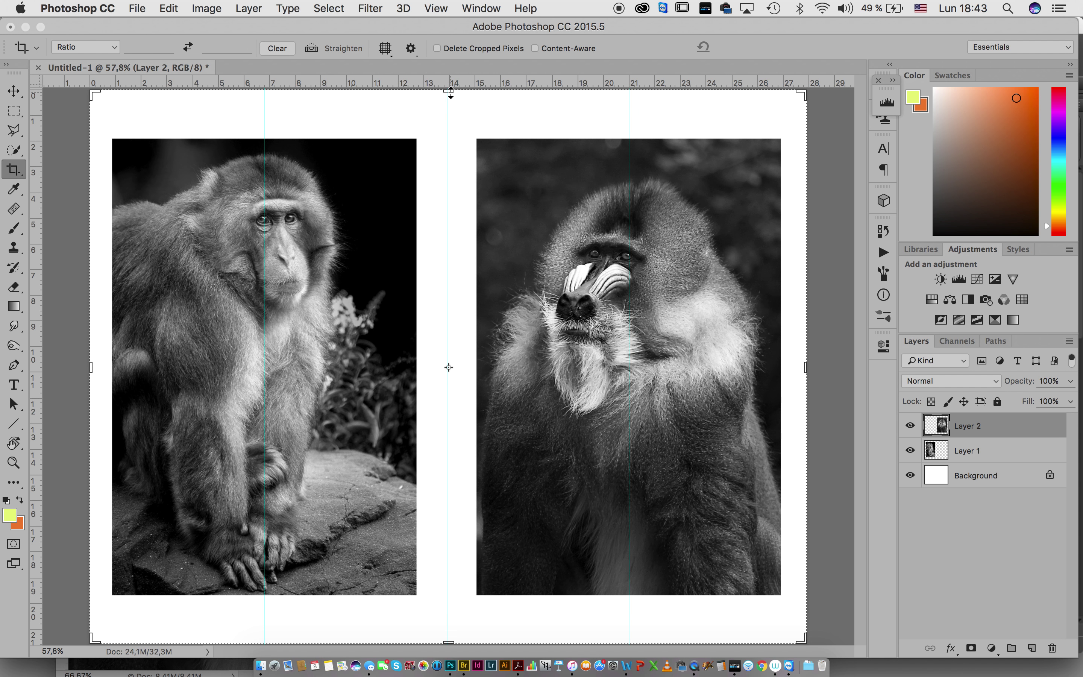
pyautogui.moveTo(448, 97); pyautogui.dragTo(449, 101)
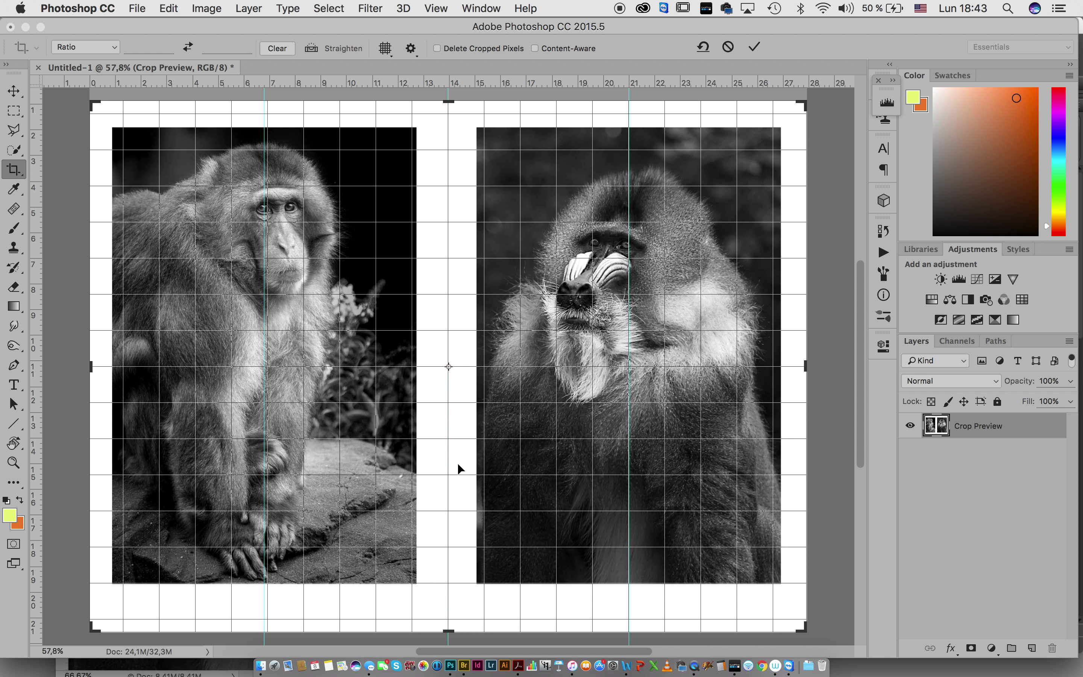
pyautogui.moveTo(450, 627); pyautogui.dragTo(449, 617)
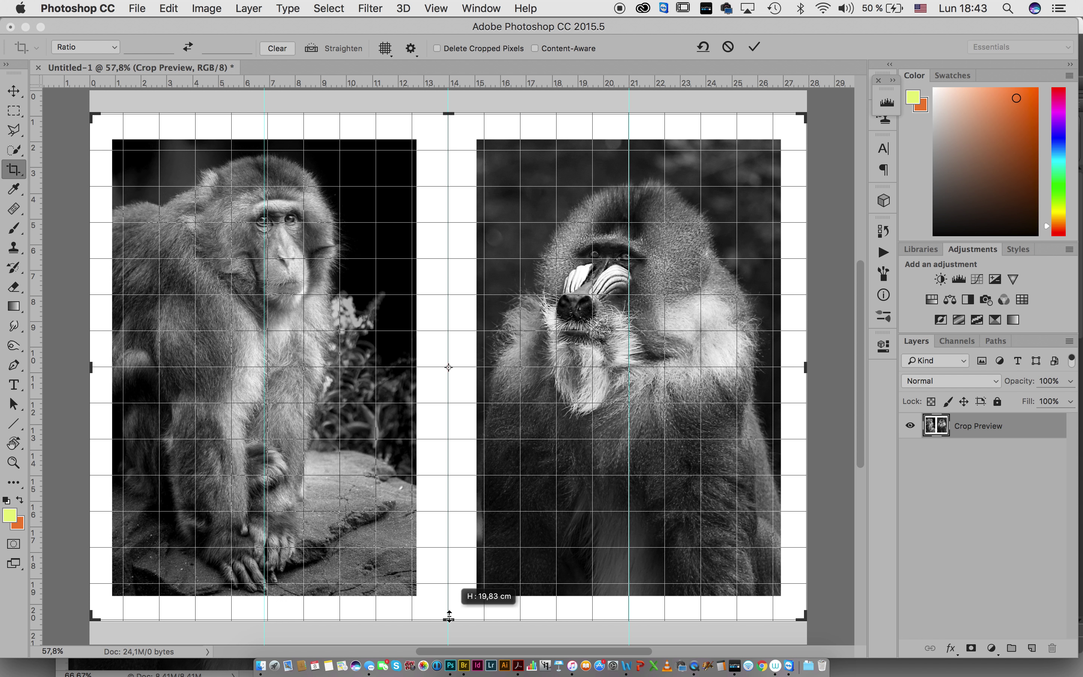
pyautogui.moveTo(449, 617); pyautogui.dragTo(450, 617)
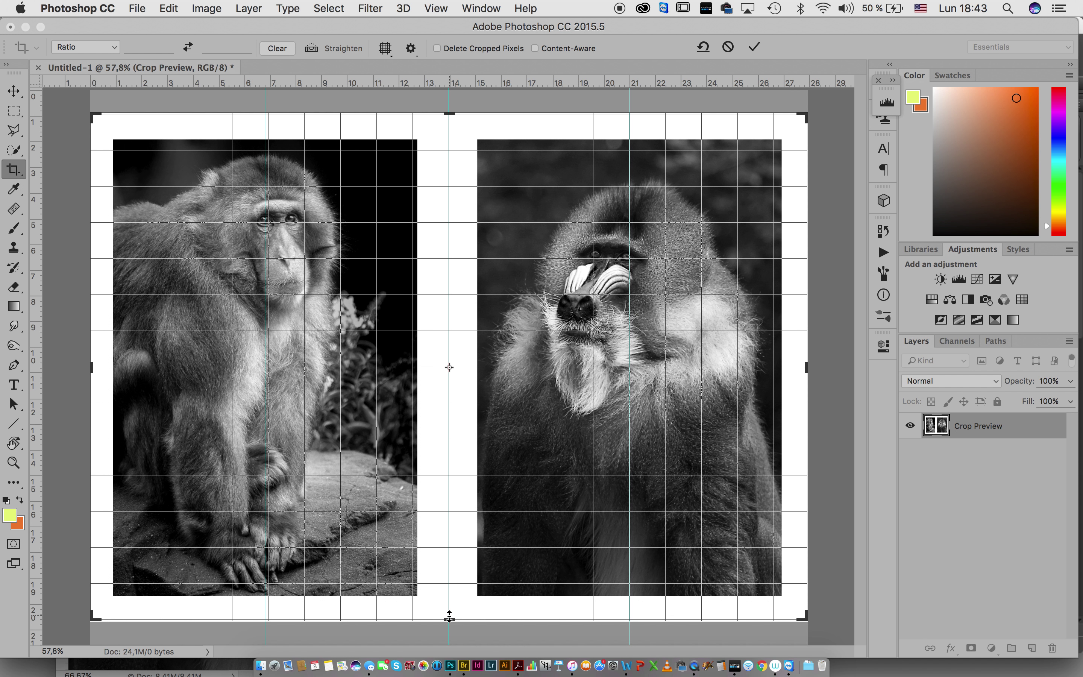
pyautogui.press('Return')
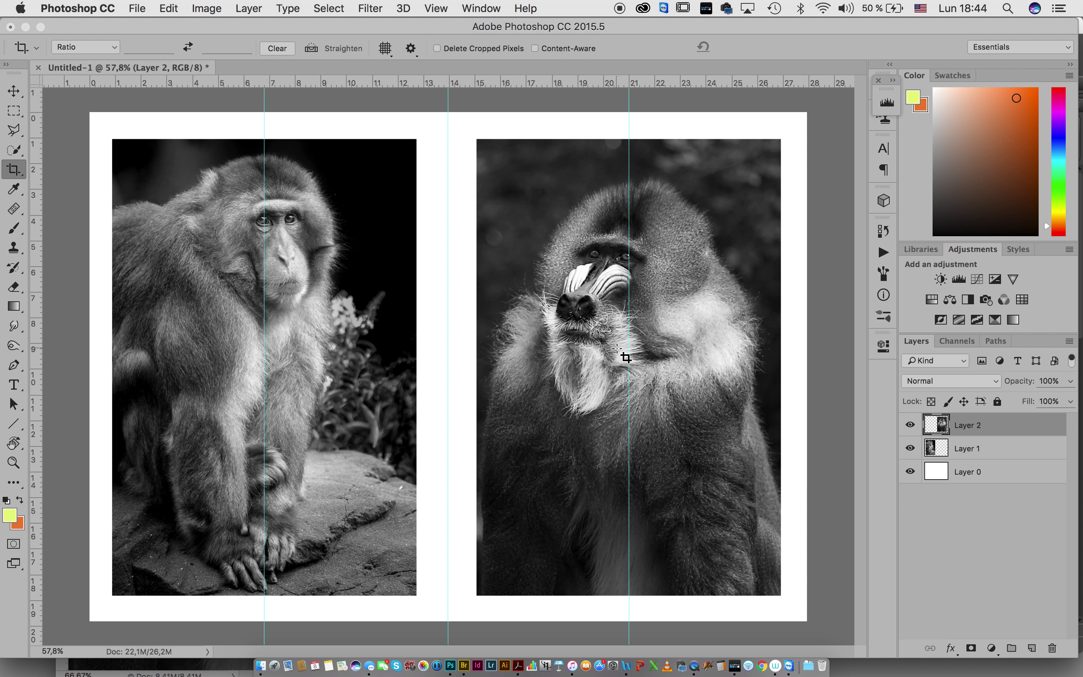
# - Place horizontal guides along the top and bottom edges of the two photos
pyautogui.moveTo(226, 83); pyautogui.dragTo(225, 144)
pyautogui.moveTo(232, 496); pyautogui.dragTo(222, 599)
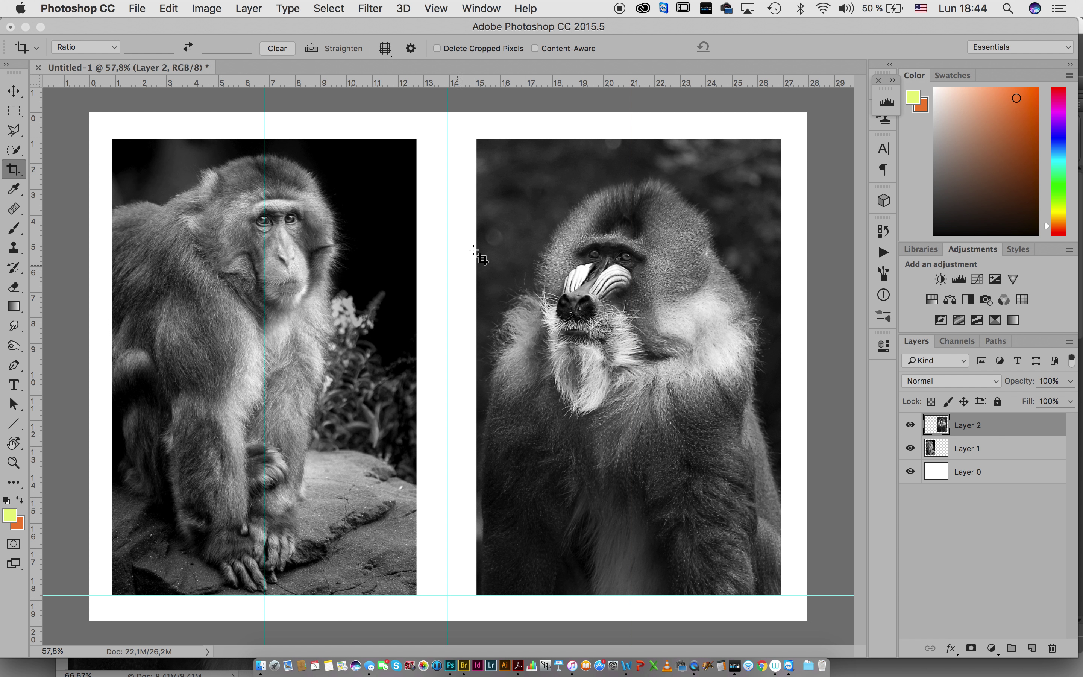
pyautogui.moveTo(434, 89); pyautogui.dragTo(434, 141)
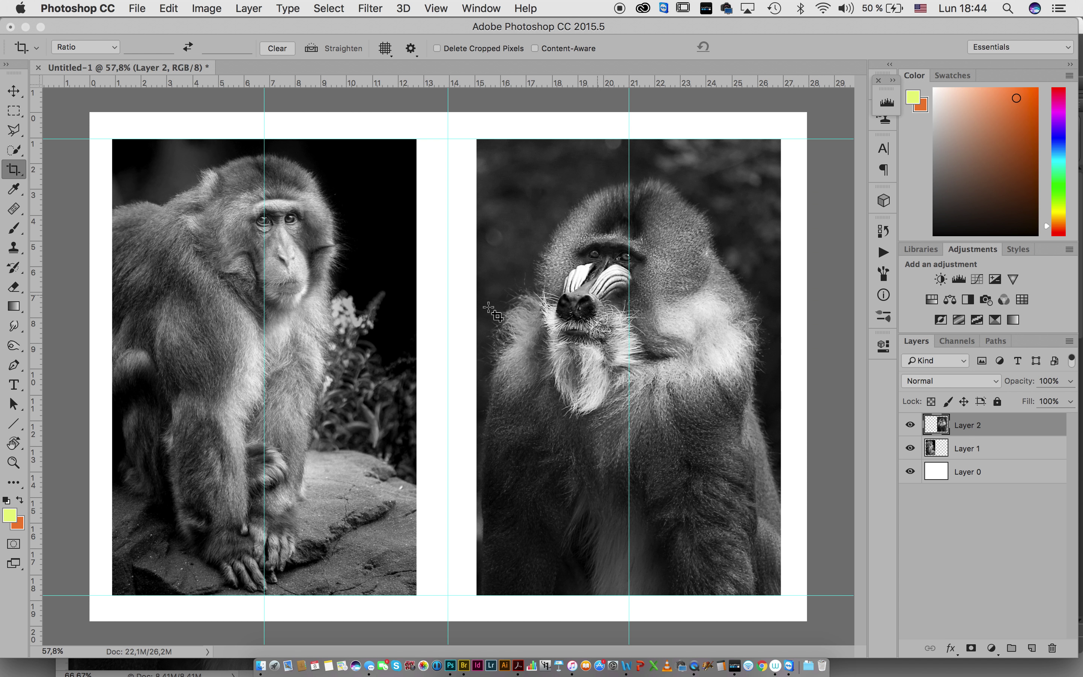
# - Toggle the visibility of Layer 2 and Layer 1 off and on to check which photo each layer holds
pyautogui.click(911, 425)
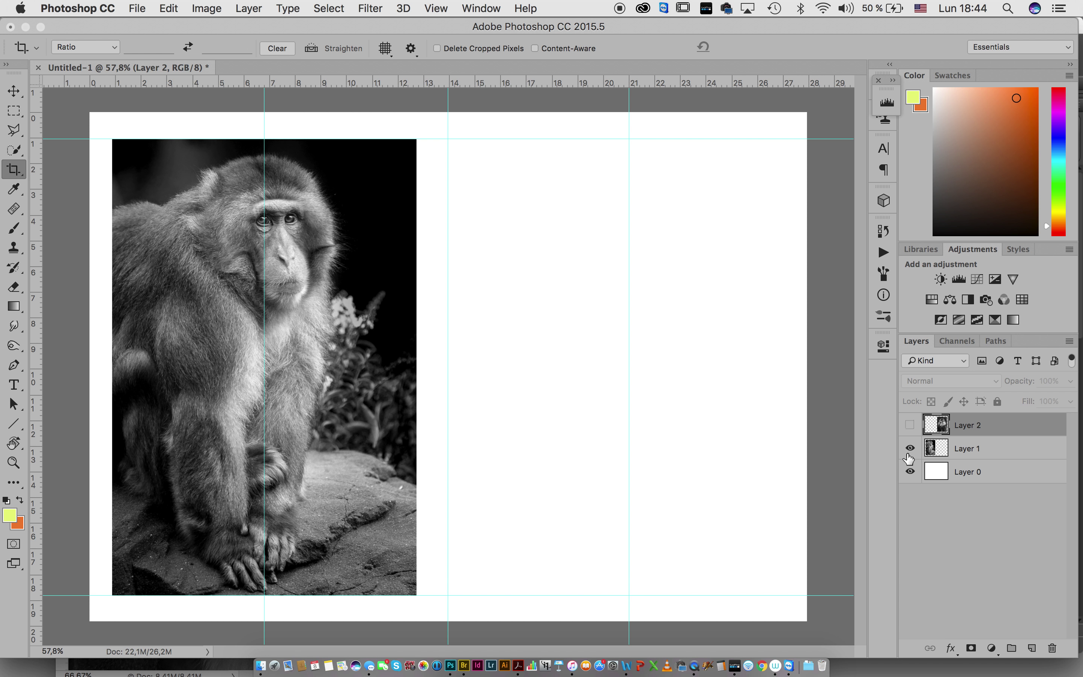
pyautogui.click(910, 449)
pyautogui.click(910, 425)
pyautogui.click(911, 449)
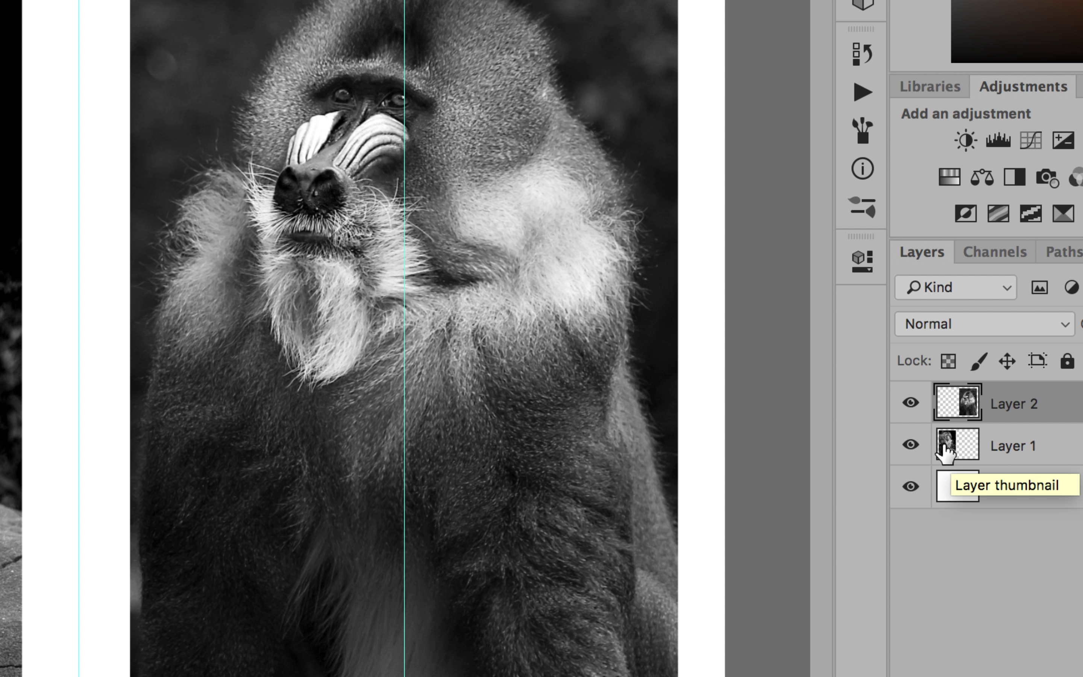
pyautogui.click(910, 445)
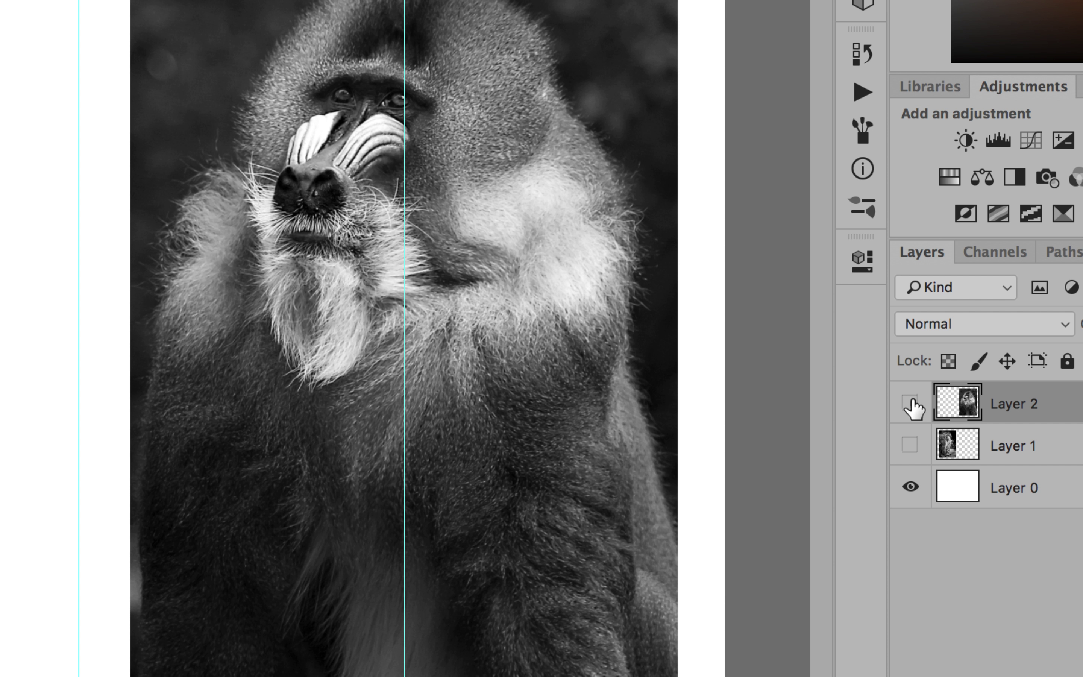
pyautogui.click(911, 402)
pyautogui.click(912, 443)
pyautogui.click(911, 404)
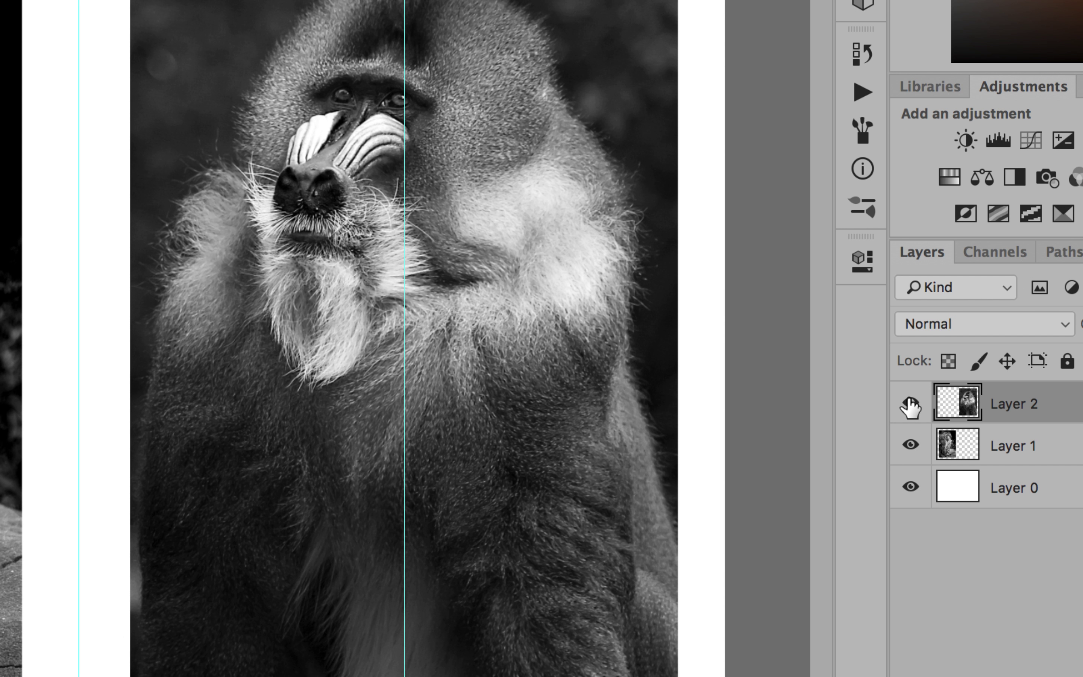